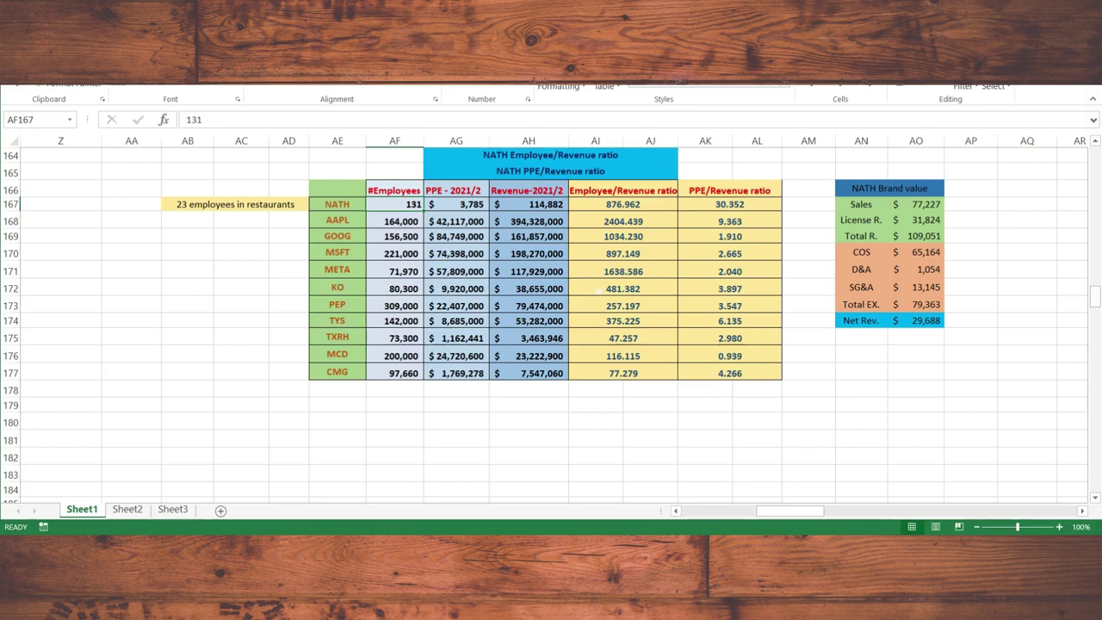
# - Review the Employee/Revenue and PPE/Revenue ratio formulas for KO, PEP and TYS in the company comparison table
pyautogui.click(596, 290)
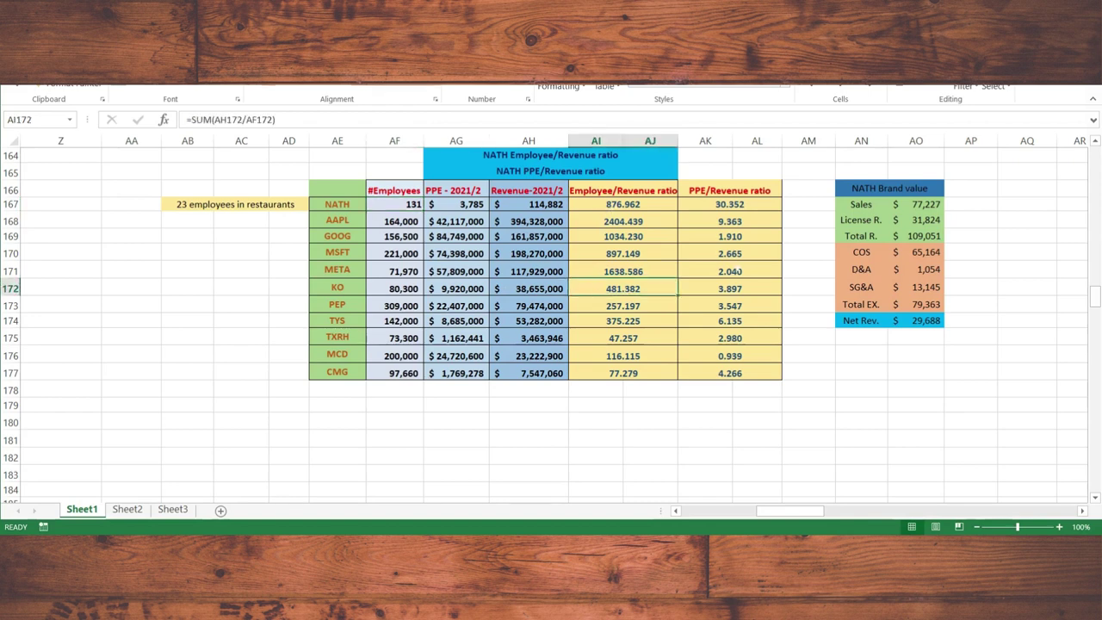
pyautogui.click(704, 291)
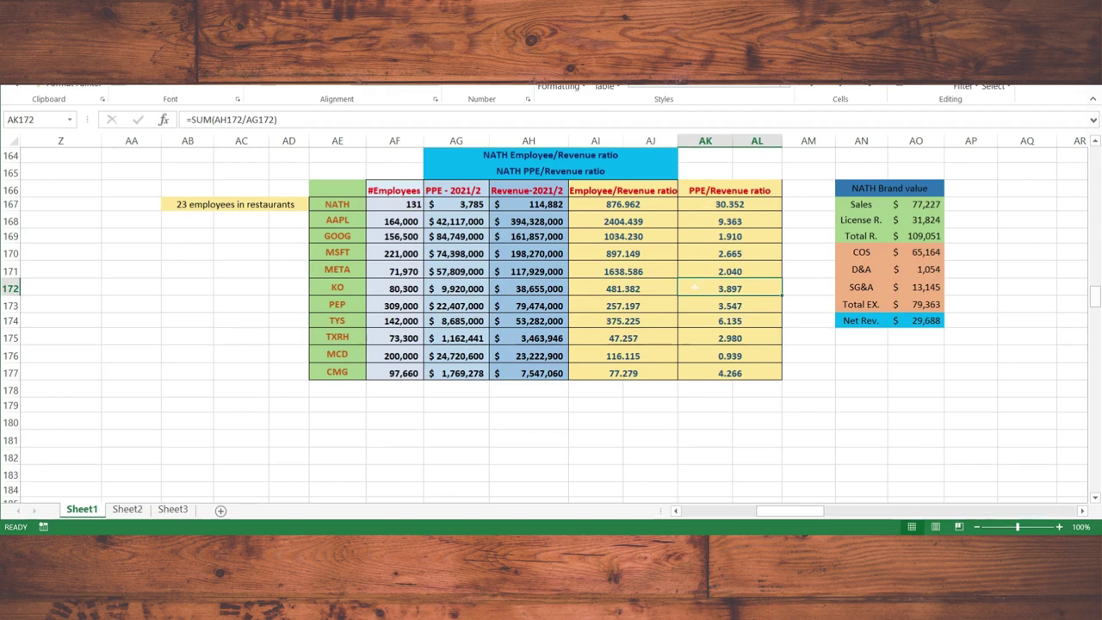
pyautogui.click(353, 308)
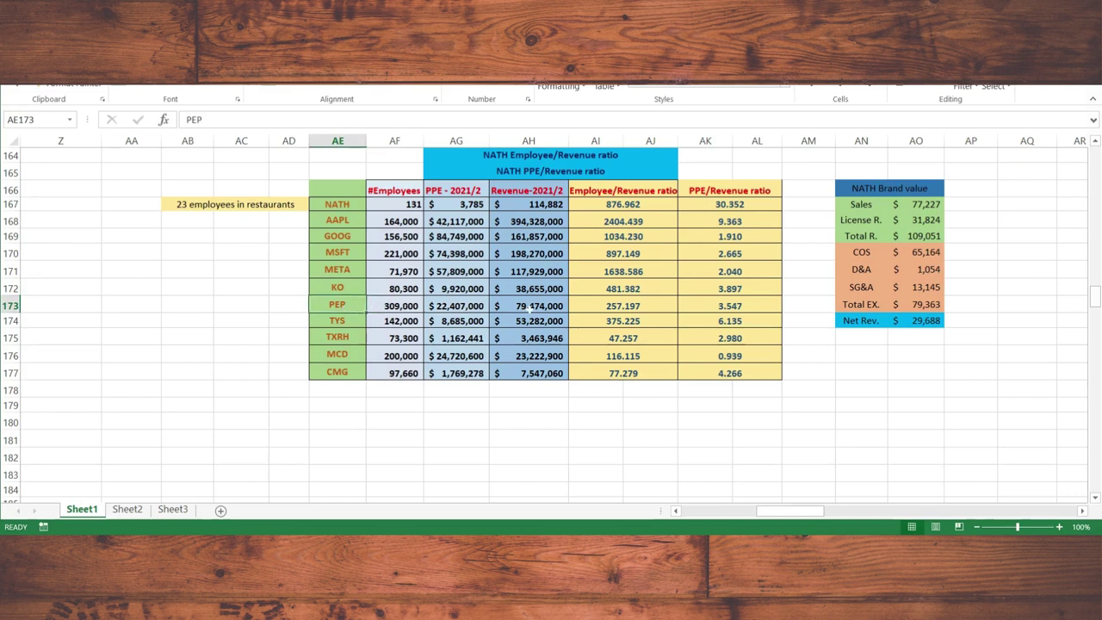
pyautogui.click(596, 307)
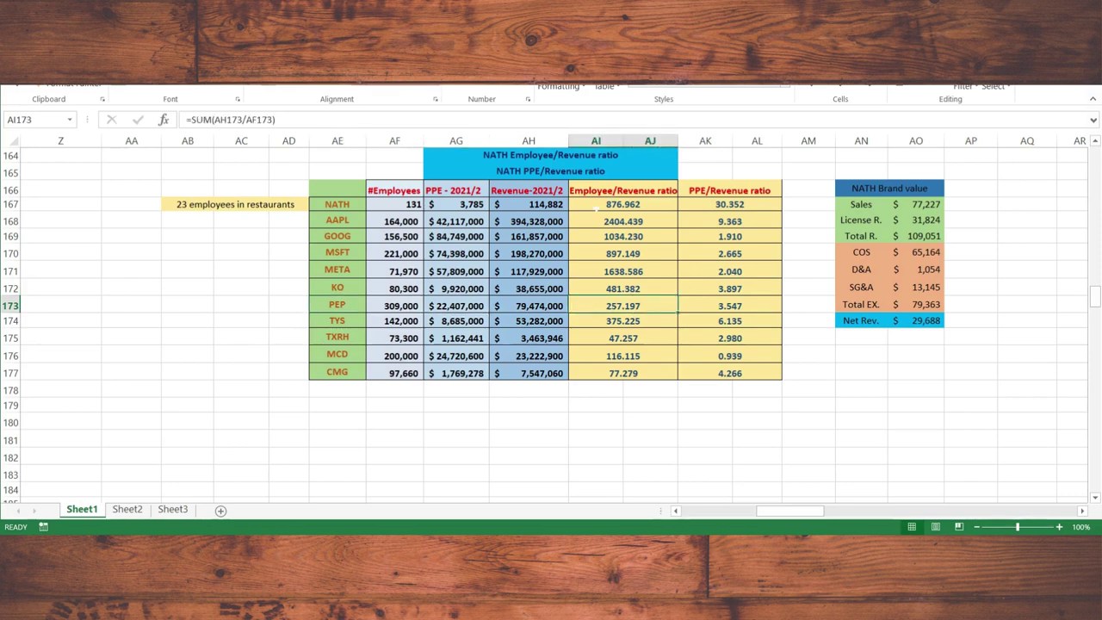
pyautogui.click(704, 306)
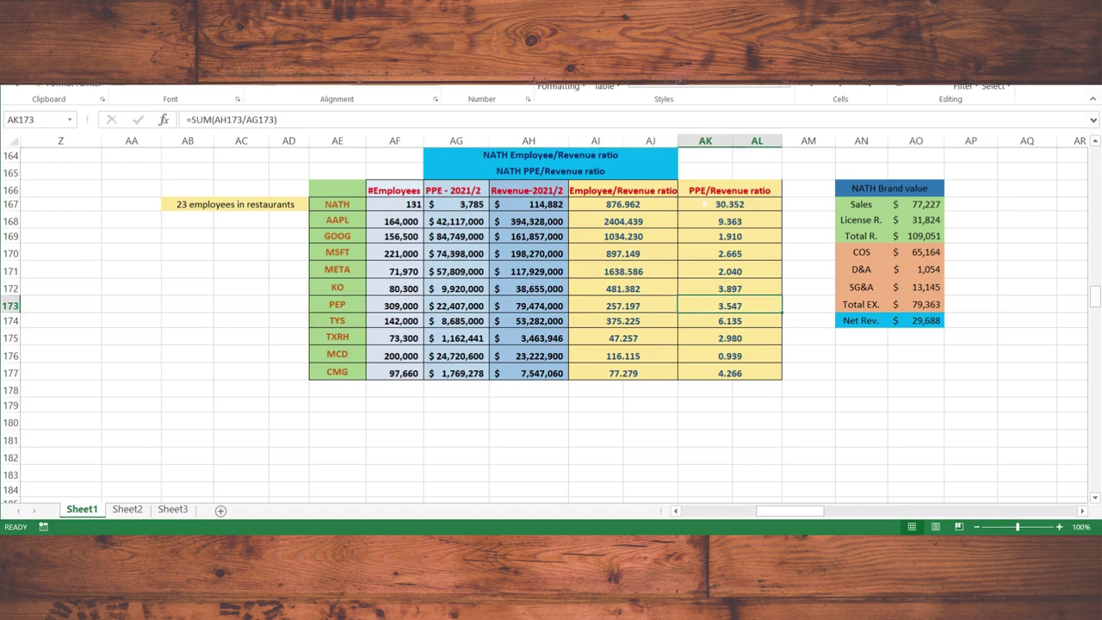
pyautogui.click(341, 320)
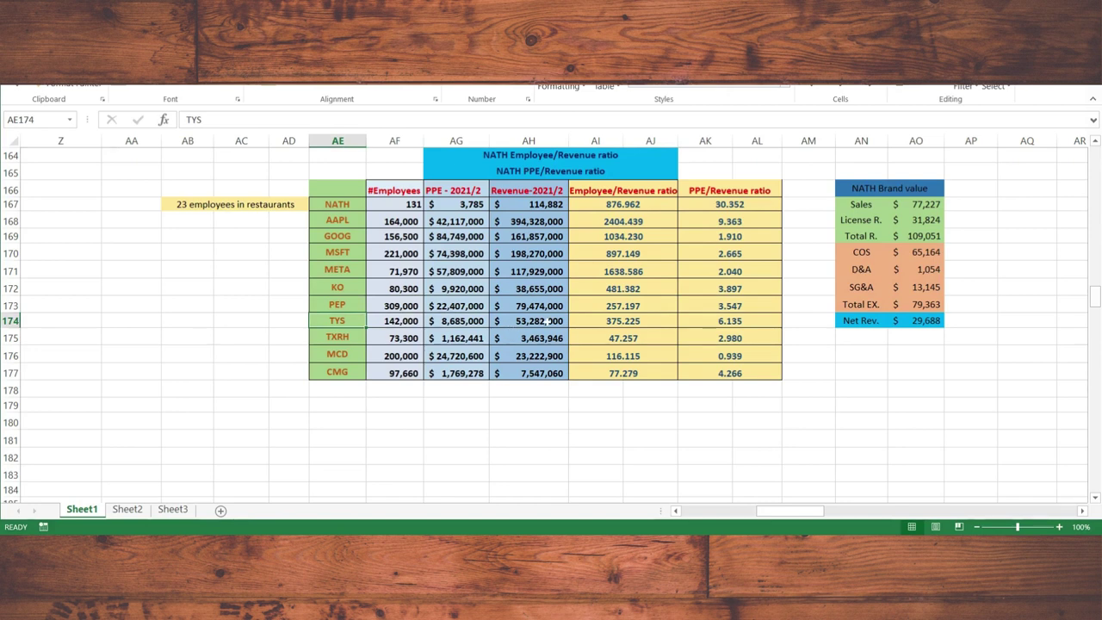
pyautogui.click(598, 320)
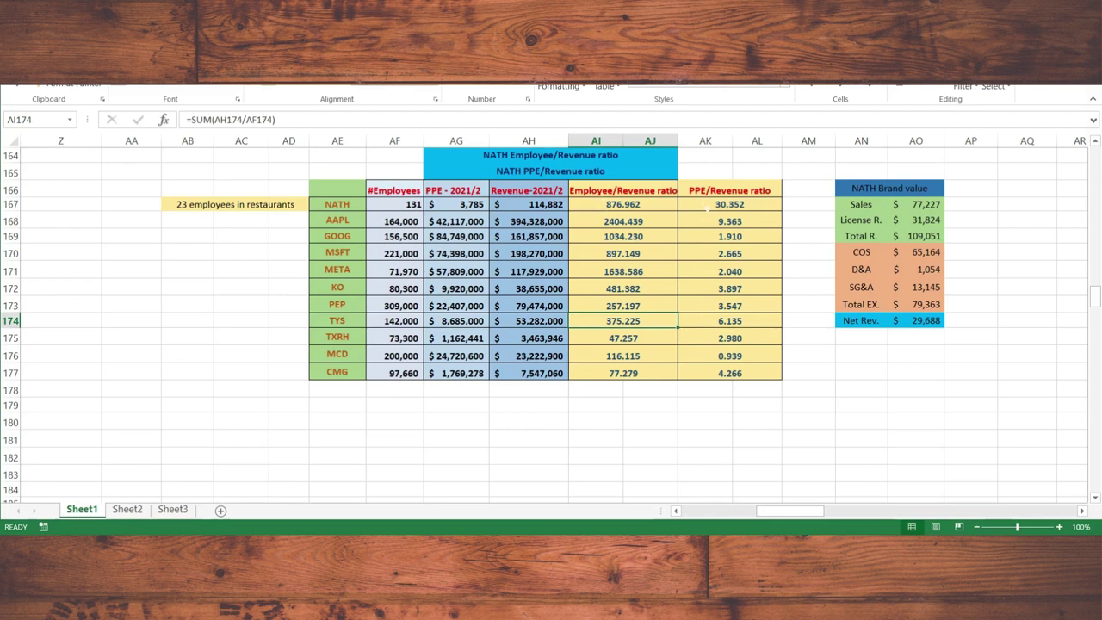
# - Examine the employee, PPE and revenue figures and the Employee/Revenue ratios for TXRH, MCD and CMG
pyautogui.click(331, 339)
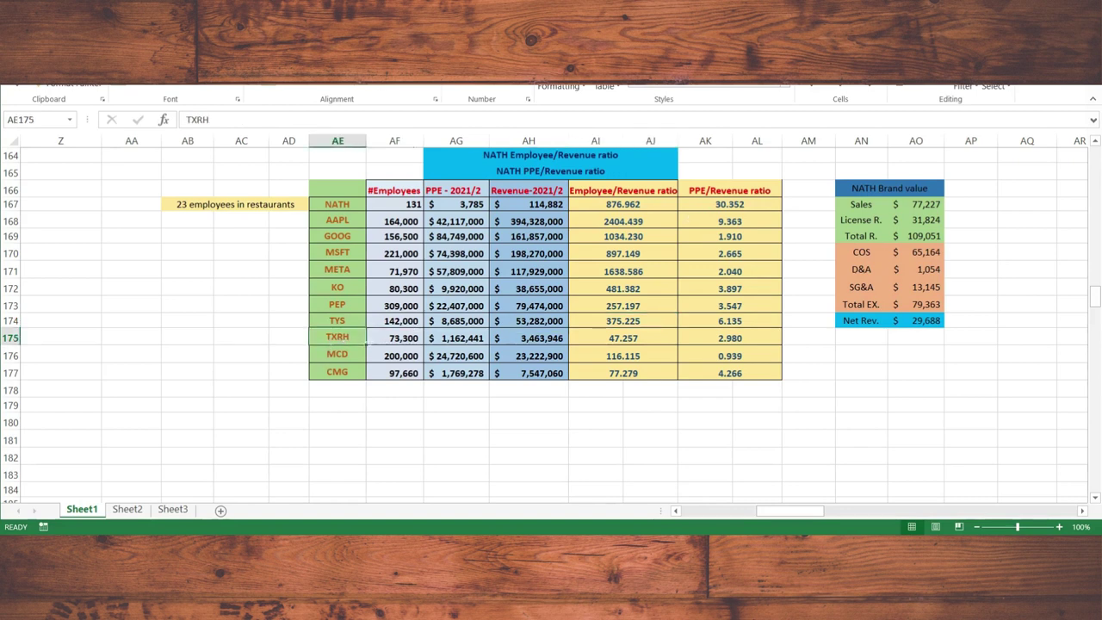
pyautogui.click(378, 340)
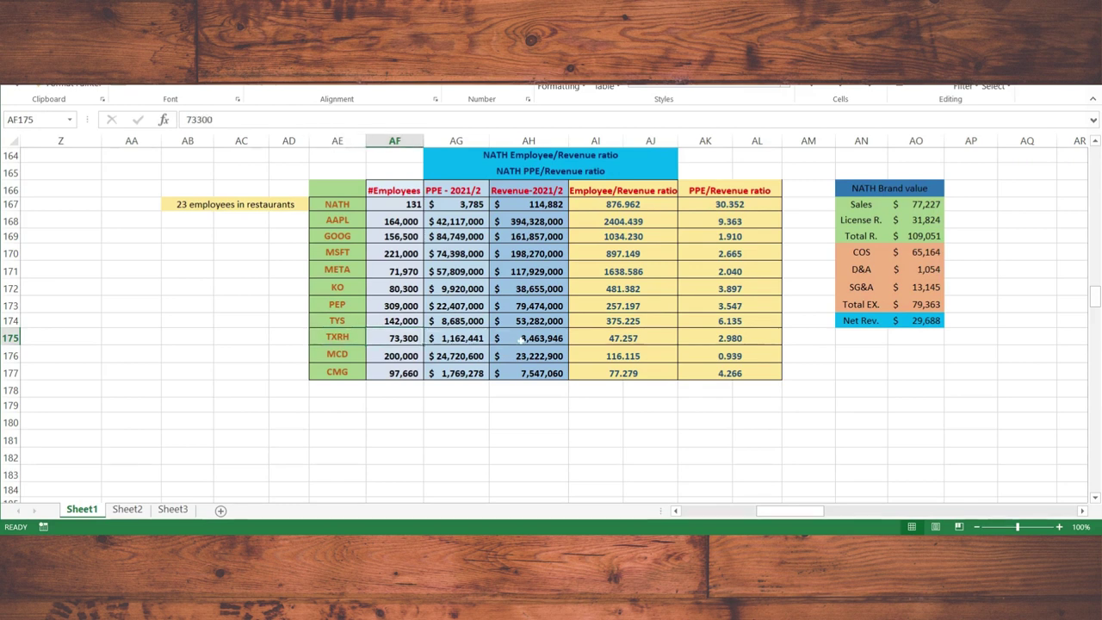
pyautogui.click(612, 339)
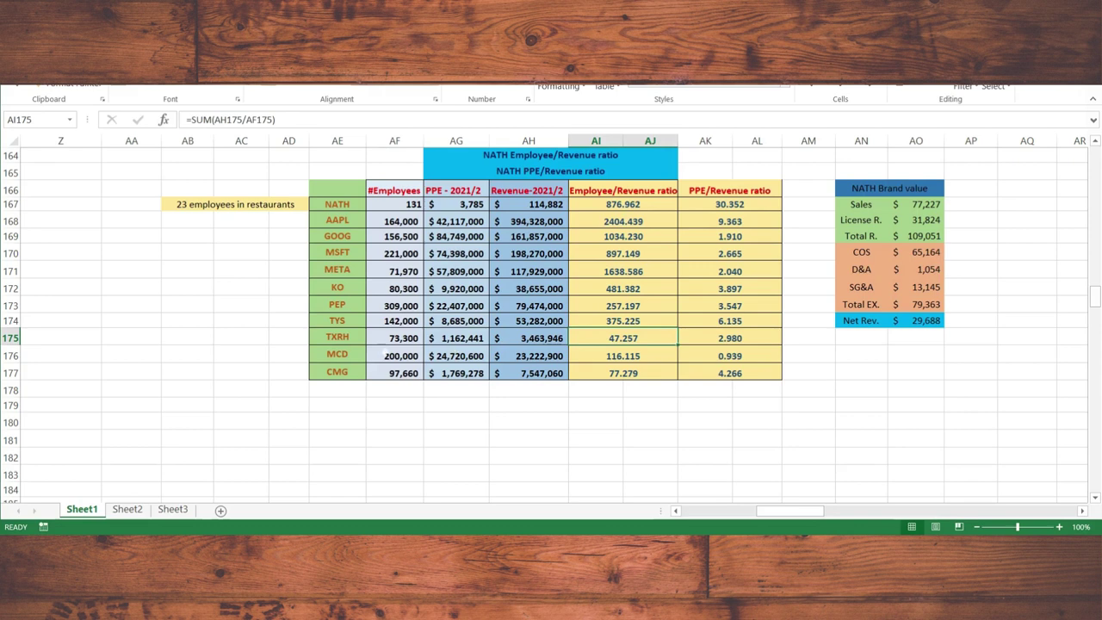
pyautogui.click(417, 356)
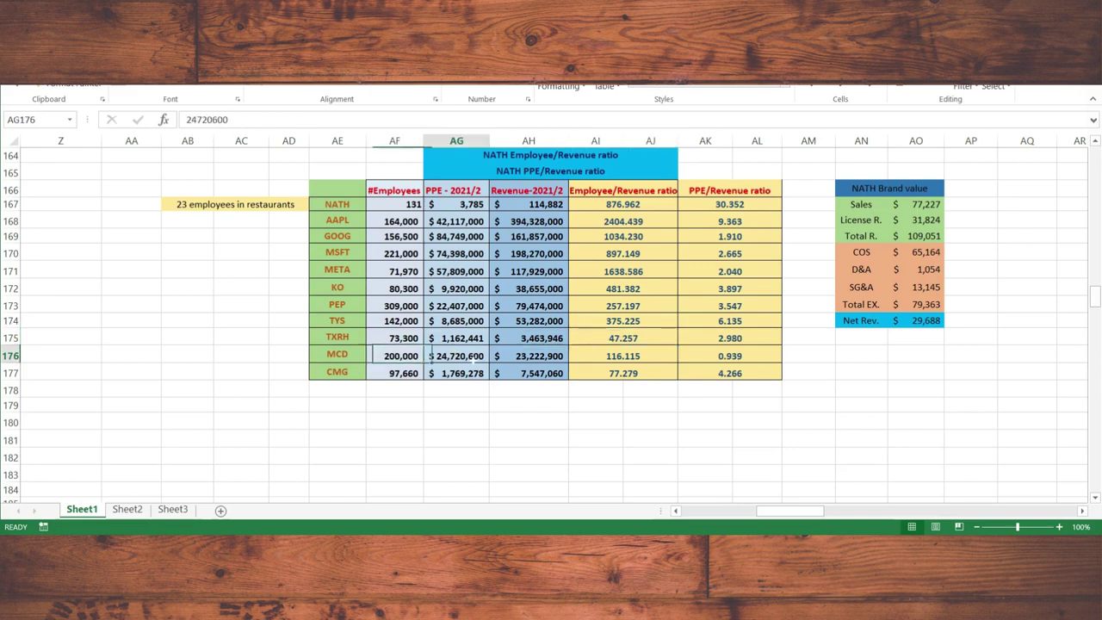
pyautogui.click(468, 360)
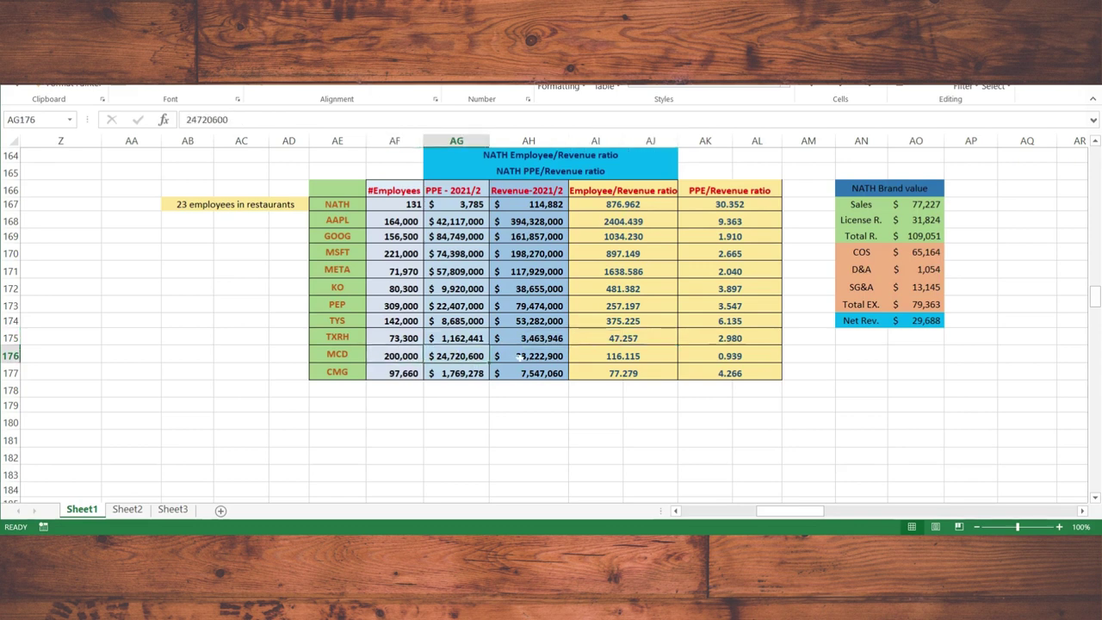
pyautogui.click(619, 356)
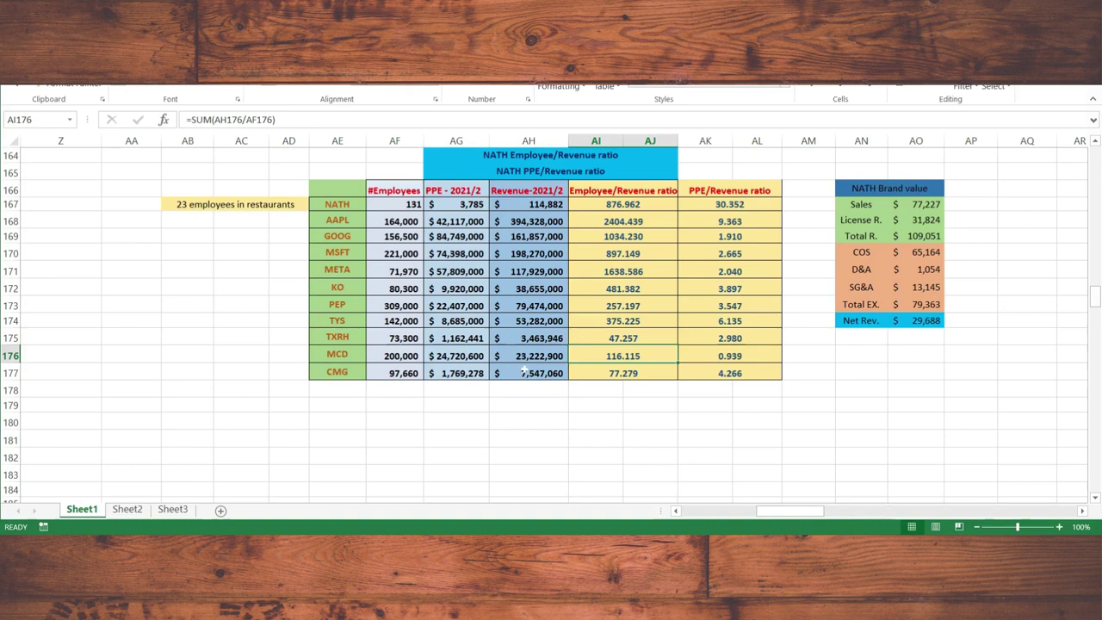
pyautogui.click(637, 373)
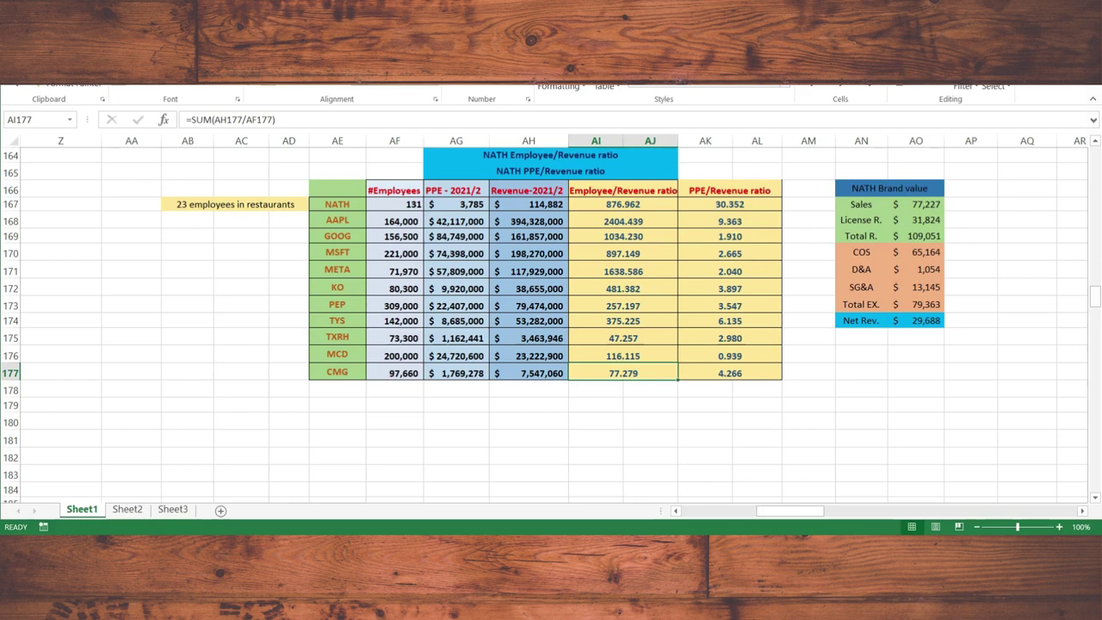
# - Switch to the Nathan's Famous filing in the browser and look through the consolidated statements of earnings and stockholders' deficit
pyautogui.hotkey('alt', 'Tab')
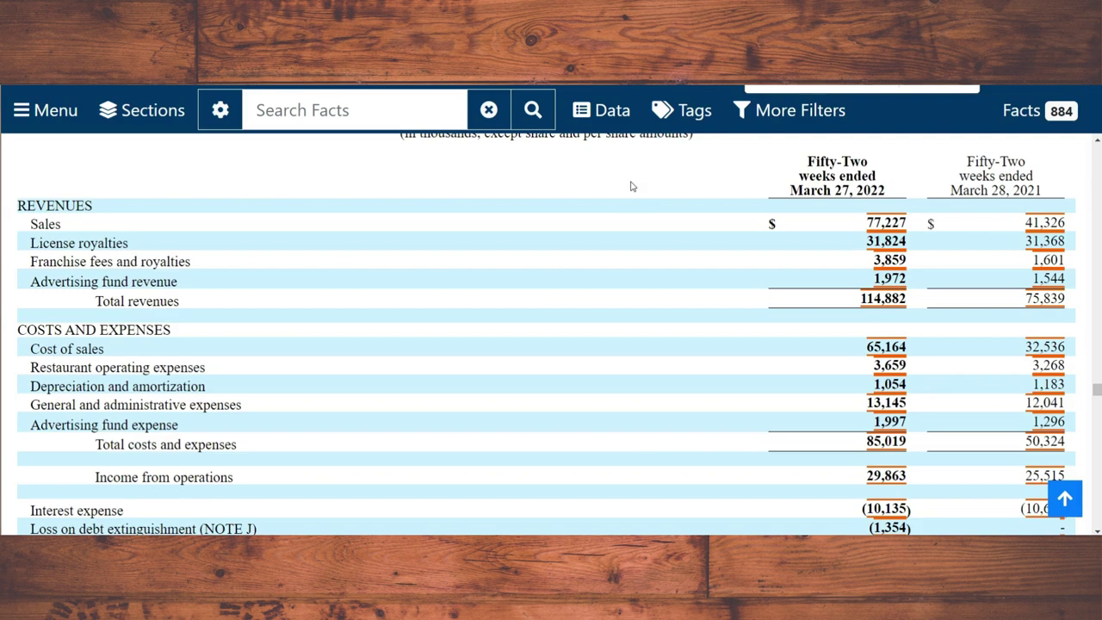
pyautogui.scroll(-6, 631, 186)
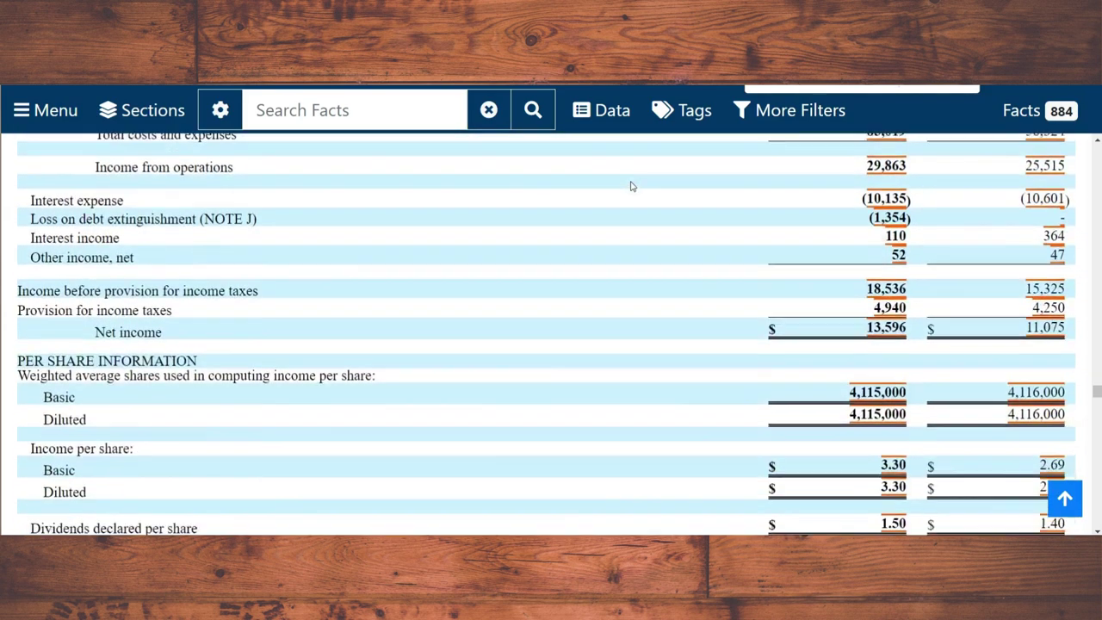
pyautogui.scroll(-4, 631, 186)
pyautogui.scroll(5, 631, 186)
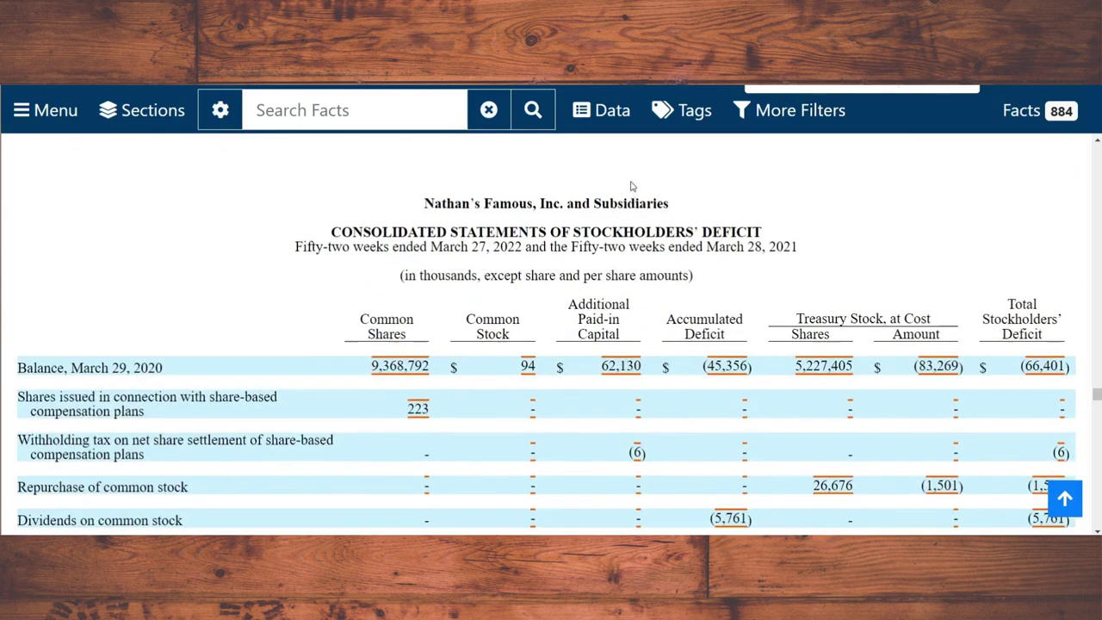
# - Examine the assets, current liabilities and long-term debt in the filing's consolidated balance sheet
pyautogui.scroll(10, 631, 186)
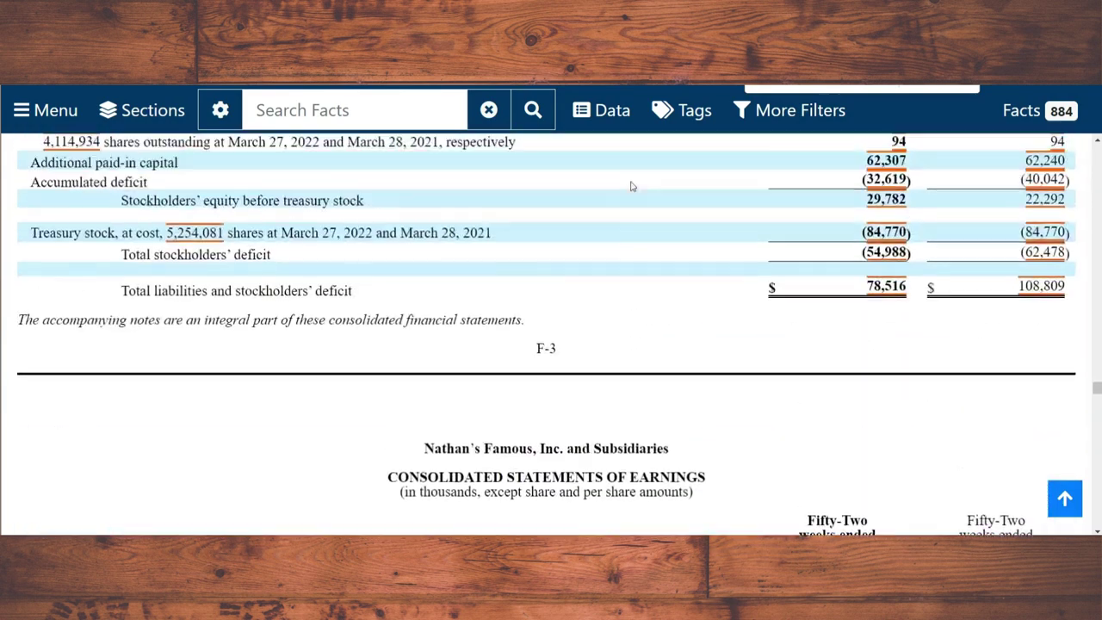
pyautogui.scroll(4, 631, 186)
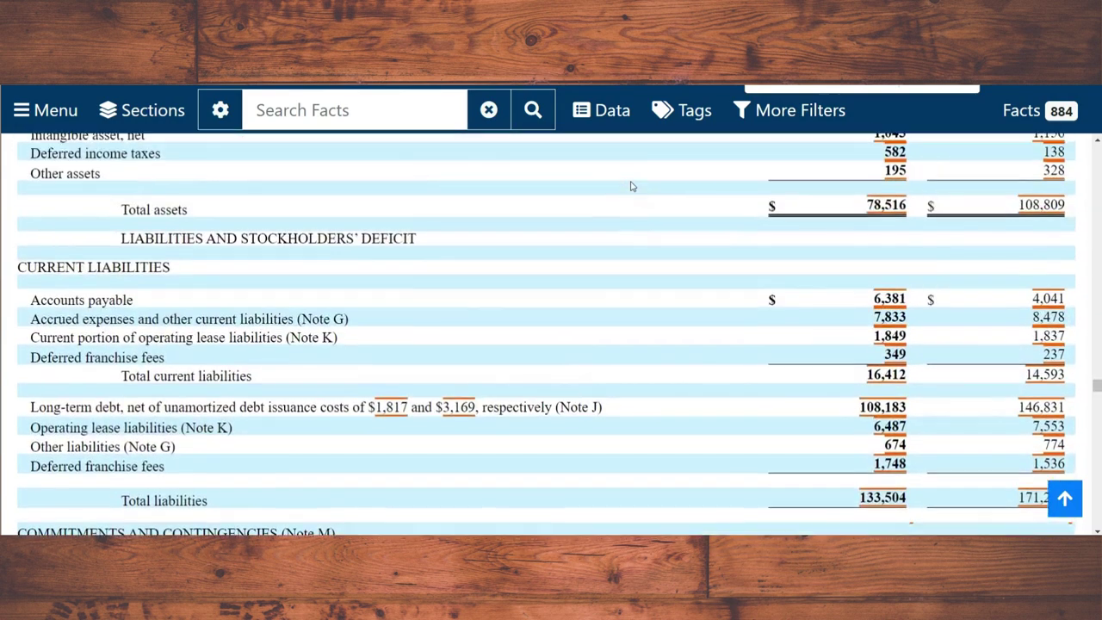
pyautogui.scroll(1, 631, 185)
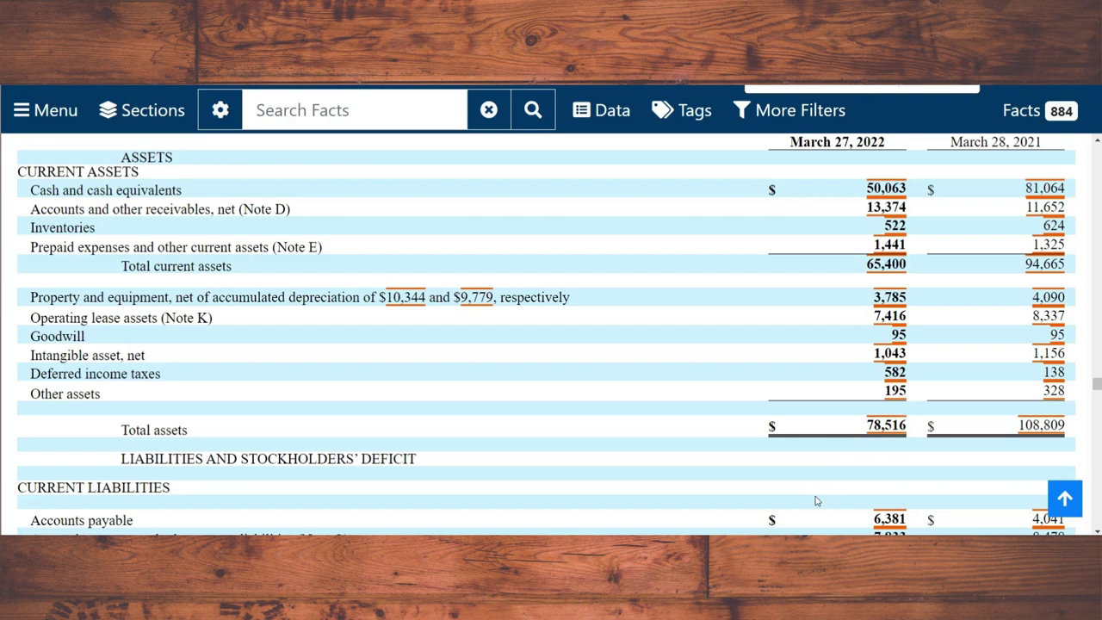
pyautogui.scroll(-1, 818, 500)
pyautogui.scroll(-3, 817, 501)
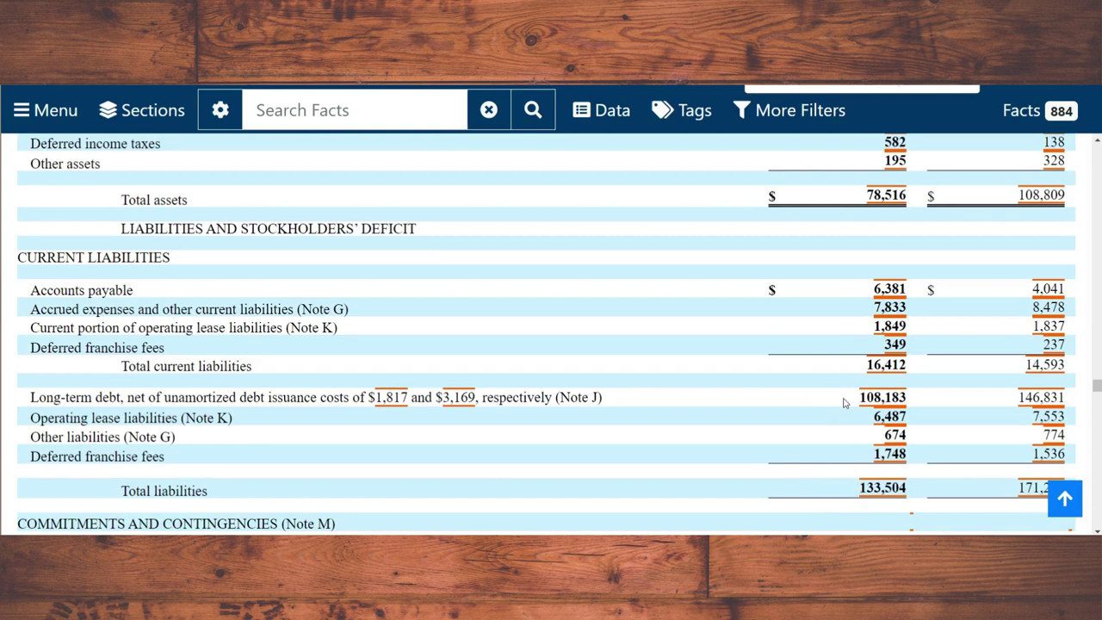
pyautogui.scroll(3, 844, 402)
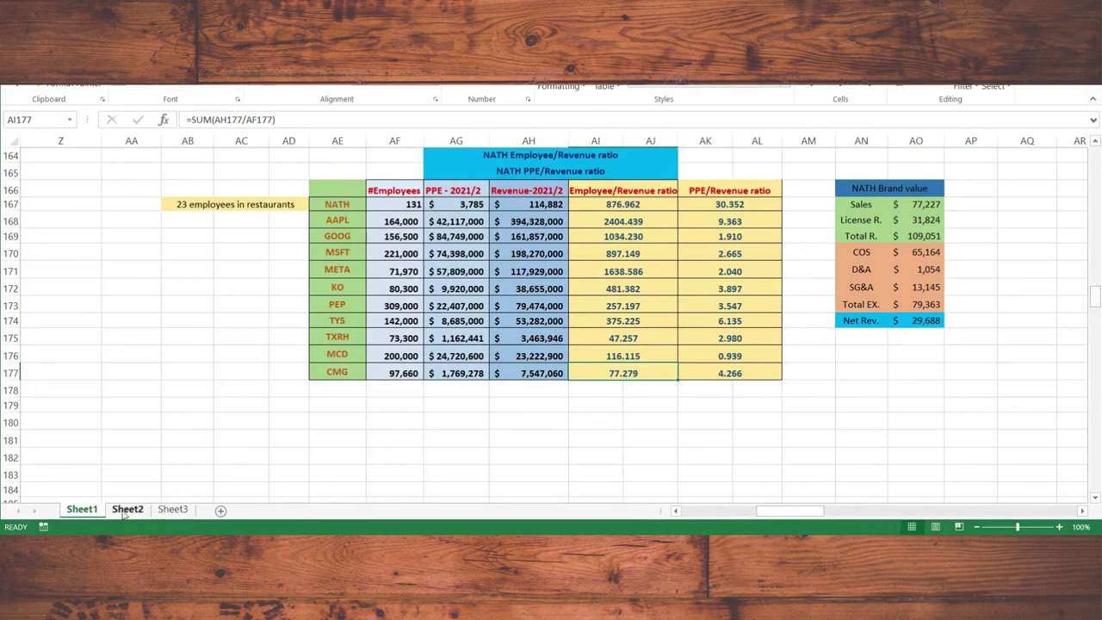
# - Switch back to the Excel workbook, open Sheet2 and go to the Debt row's label in column A
pyautogui.click(124, 510)
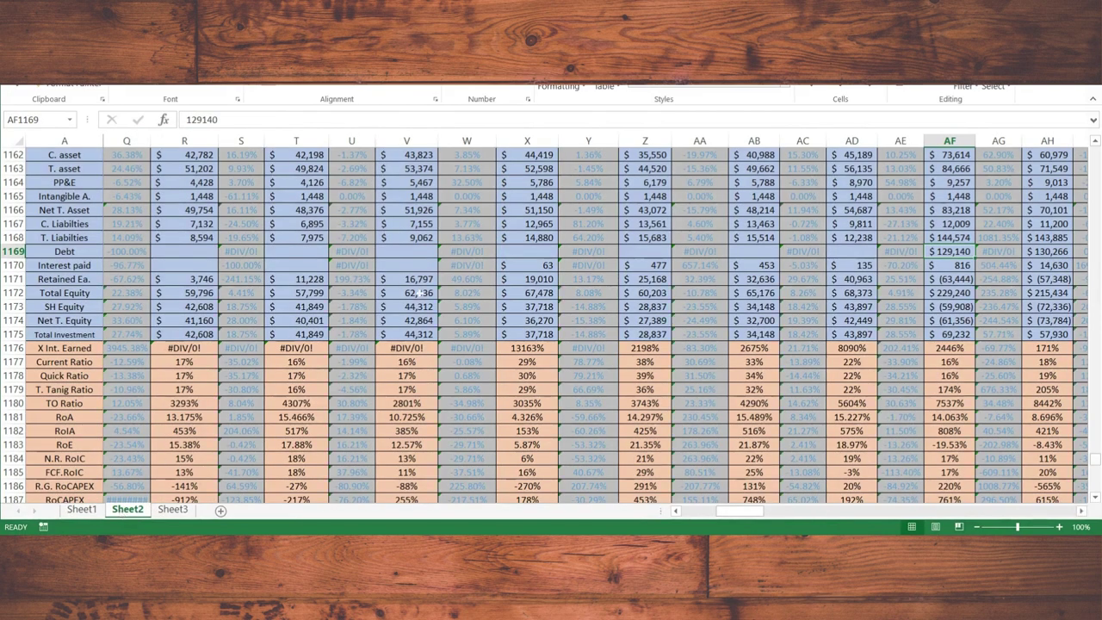
pyautogui.click(382, 250)
pyautogui.press('Left')
pyautogui.press('Left')
pyautogui.press('Left')
pyautogui.press('Left')
pyautogui.press('Left')
pyautogui.press('Left')
pyautogui.press('Left')
pyautogui.press('Left')
pyautogui.press('Left')
pyautogui.press('Left')
pyautogui.press('Left')
pyautogui.press('Left')
pyautogui.press('Left')
pyautogui.press('Left')
pyautogui.press('Left')
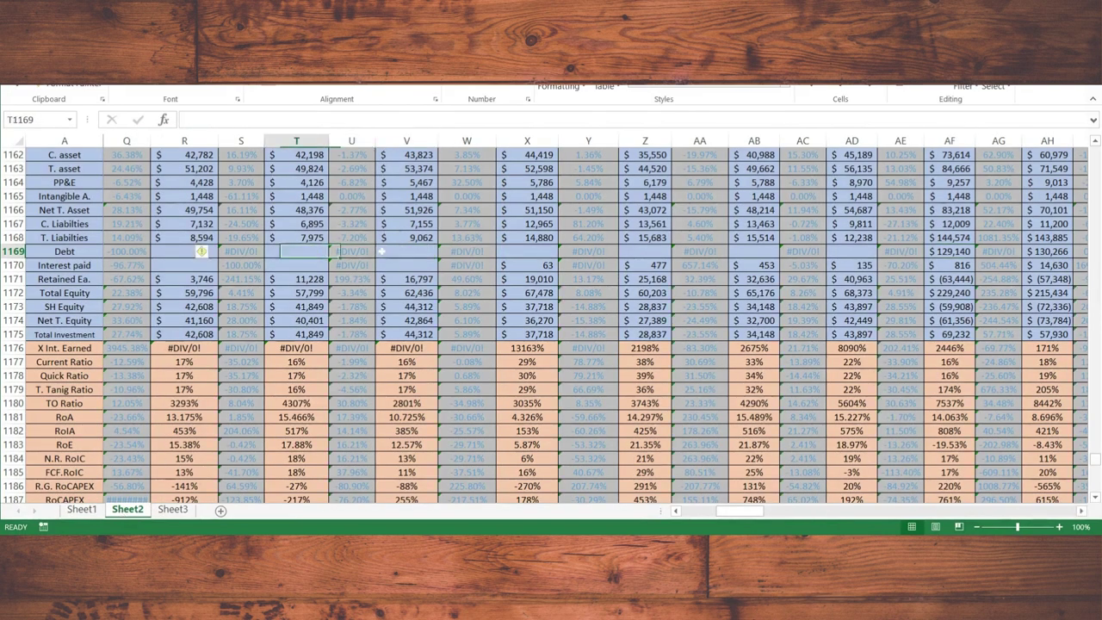
pyautogui.press('Left')
pyautogui.press('Left')
pyautogui.press('Left')
pyautogui.press('Left')
pyautogui.press('Left')
pyautogui.press('Left')
# - Look down the NATH row labels and earliest years' figures from Debt to the ROSG&A ratio
pyautogui.press('Down')
pyautogui.press('Down')
pyautogui.press('Down')
pyautogui.press('Down')
pyautogui.press('Down')
pyautogui.press('Down')
pyautogui.press('Down')
pyautogui.press('Down')
pyautogui.press('Down')
pyautogui.press('Down')
pyautogui.press('Down')
pyautogui.press('Down')
pyautogui.press('Down')
pyautogui.press('Down')
pyautogui.press('Down')
pyautogui.press('Down')
pyautogui.press('Down')
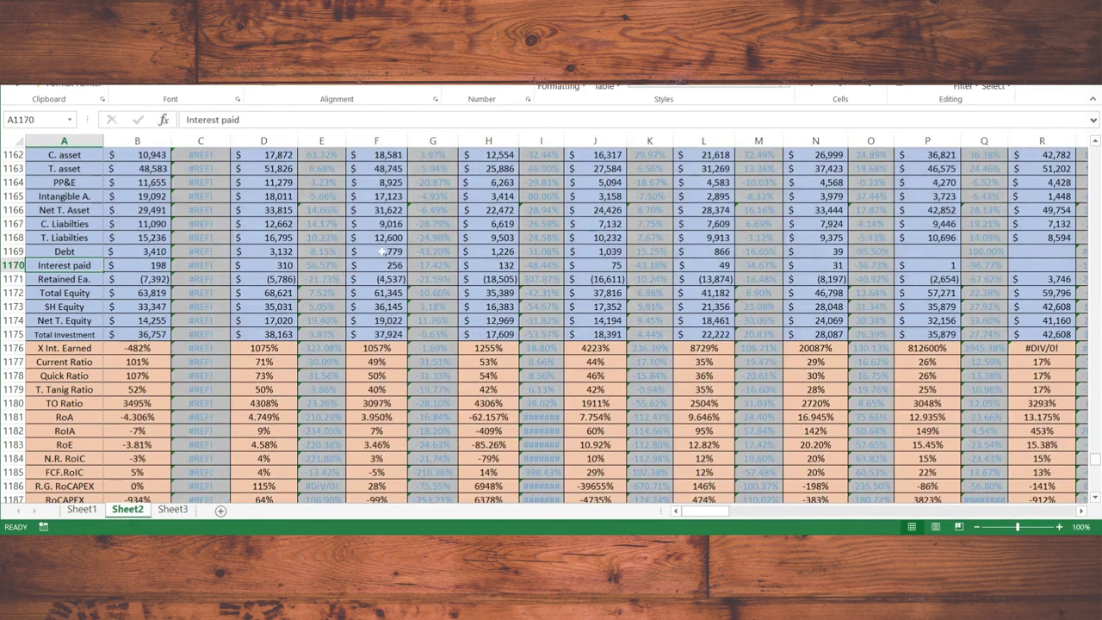
pyautogui.press('Down')
pyautogui.press('Down')
pyautogui.press('Down')
pyautogui.press('Down')
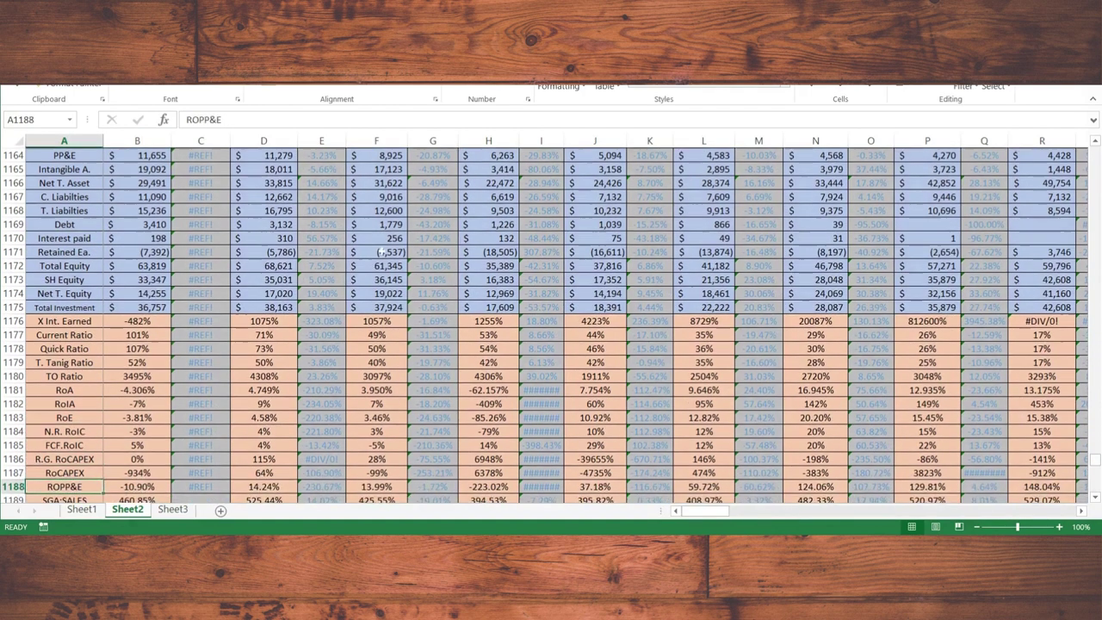
# - Return to the Debt row and trace NATH's yearly debt figures from 2000 to 2009
pyautogui.press('Up')
pyautogui.press('Up')
pyautogui.press('Up')
pyautogui.press('Up')
pyautogui.press('Up')
pyautogui.press('Up')
pyautogui.press('Up')
pyautogui.press('Up')
pyautogui.press('Up')
pyautogui.press('Up')
pyautogui.press('Up')
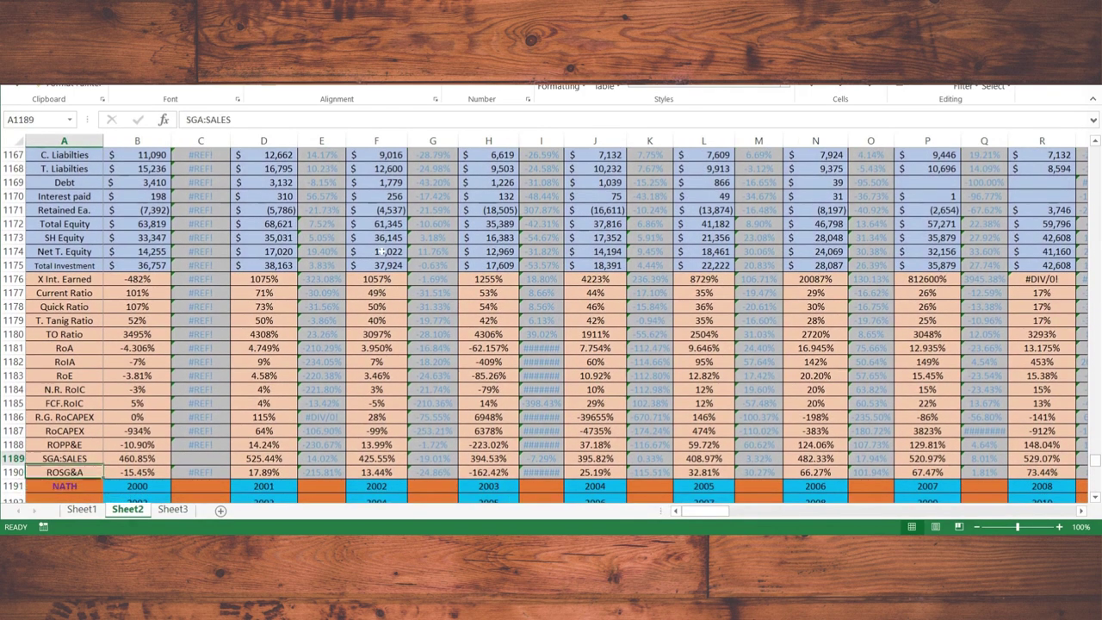
pyautogui.press('Up')
pyautogui.press('Up')
pyautogui.press('Up')
pyautogui.press('Up')
pyautogui.press('Up')
pyautogui.press('Up')
pyautogui.press('Up')
pyautogui.press('Up')
pyautogui.press('Up')
pyautogui.press('Up')
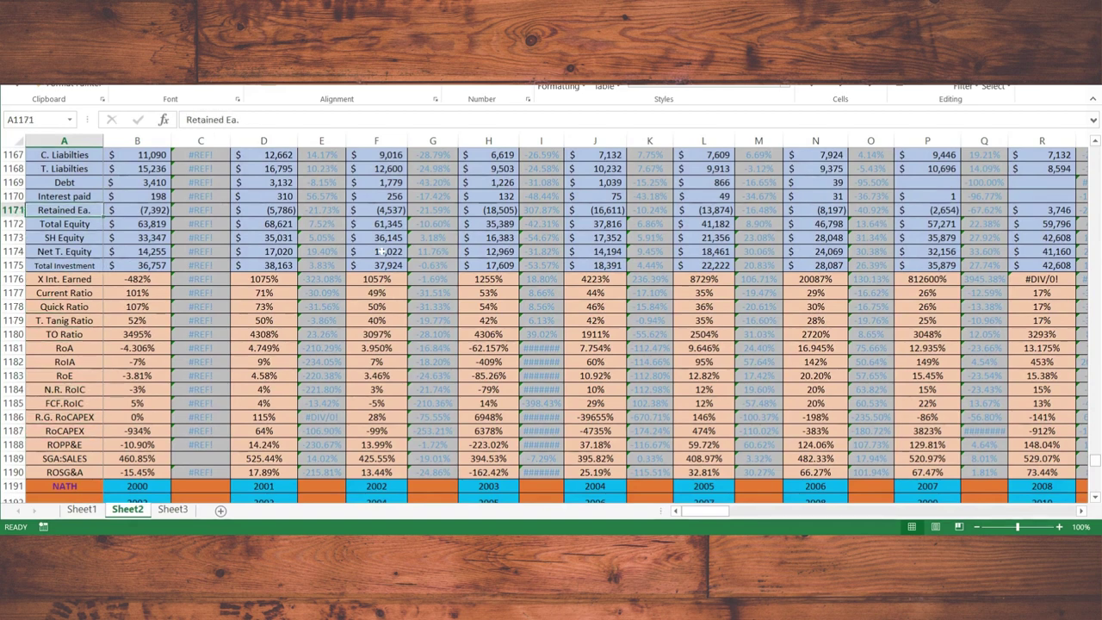
pyautogui.press('Right')
pyautogui.press('Right')
pyautogui.press('Right')
pyautogui.press('Right')
pyautogui.press('Right')
pyautogui.press('Right')
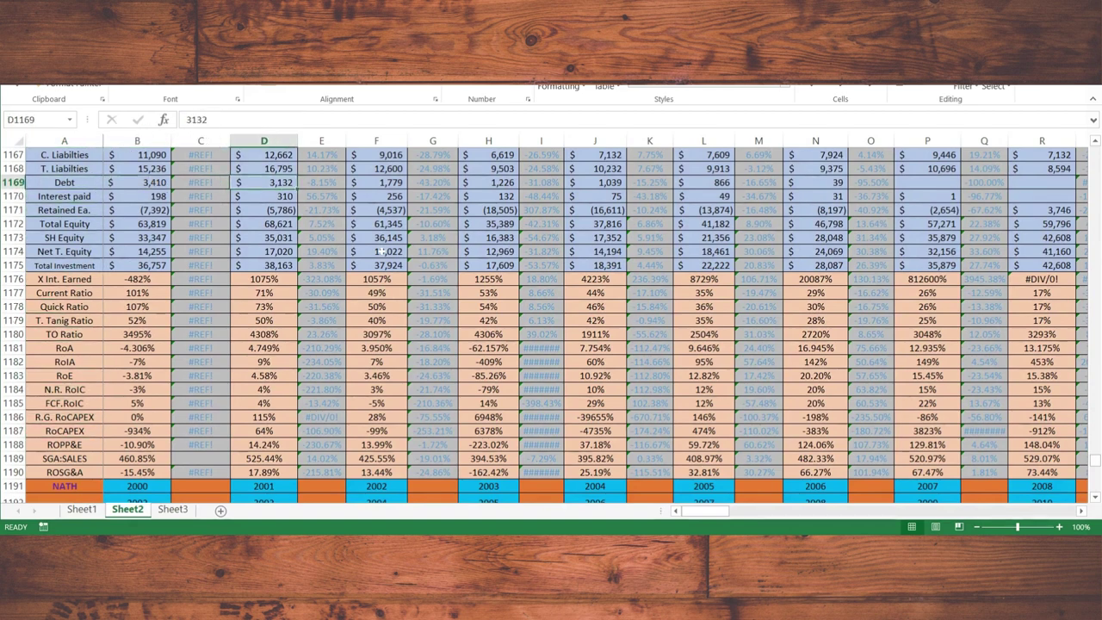
pyautogui.press('Right')
pyautogui.press('Right')
pyautogui.press('Right')
pyautogui.press('Right')
pyautogui.press('Right')
pyautogui.press('Right')
pyautogui.press('Right')
pyautogui.press('Right')
pyautogui.press('Right')
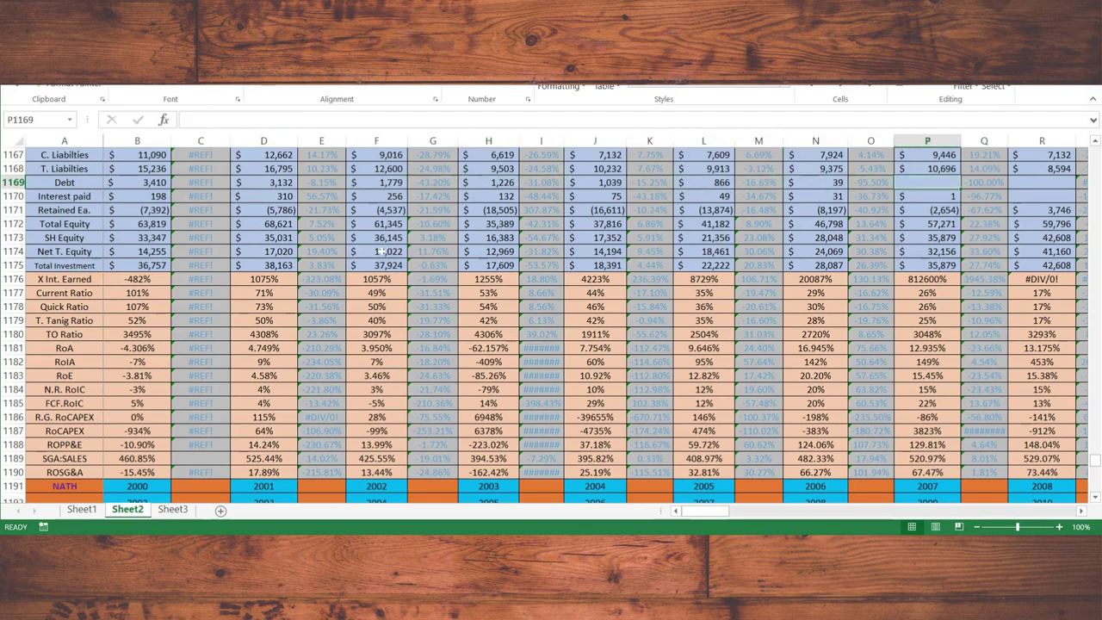
pyautogui.press('Right')
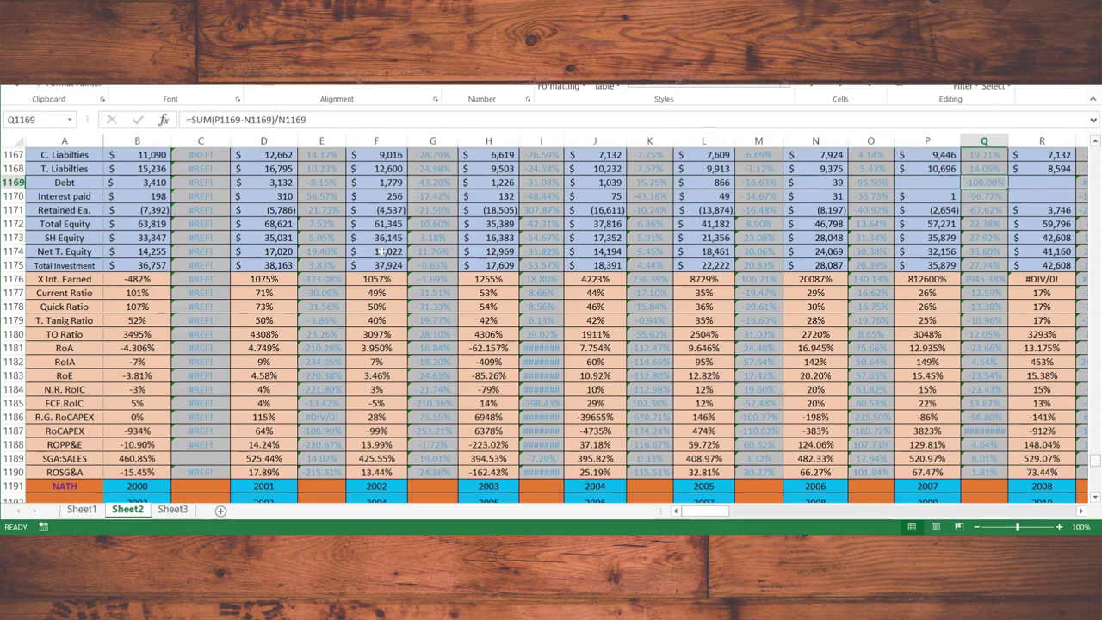
pyautogui.press('Right')
pyautogui.press('Right')
pyautogui.press('Right')
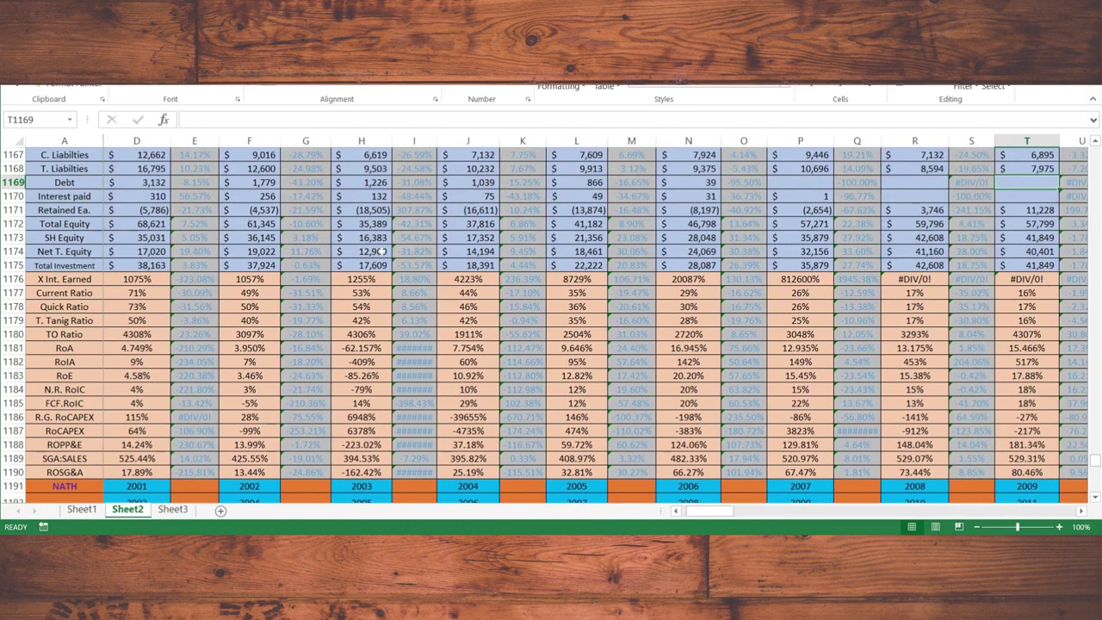
# - Trace NATH's yearly debt figures along the Debt row from 2007 onward and stop on the 2015 value
pyautogui.click(800, 181)
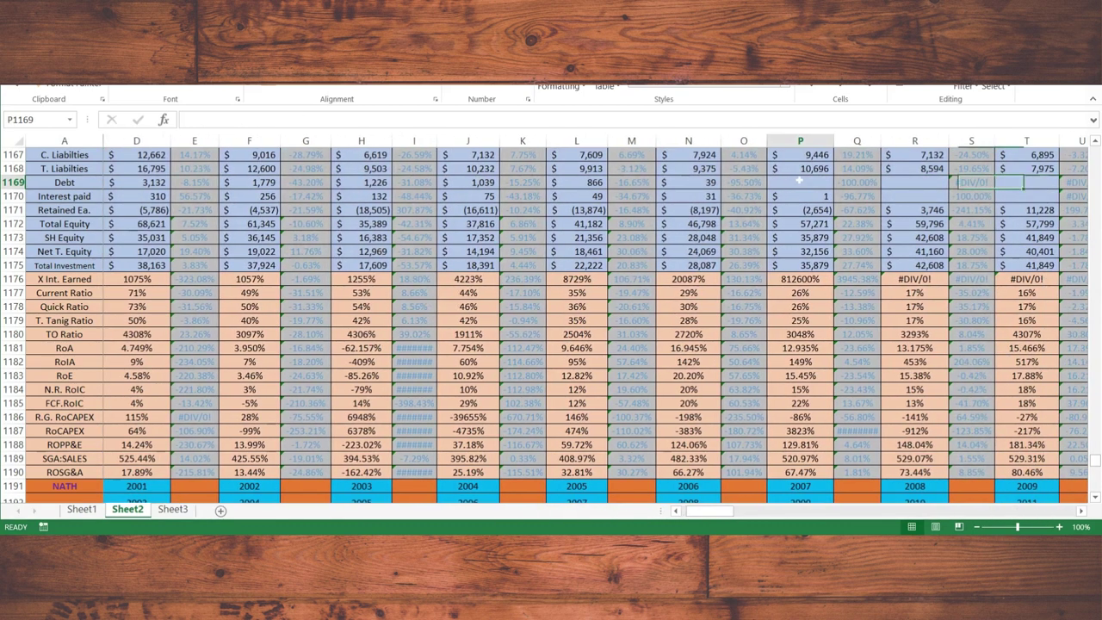
pyautogui.press('Right')
pyautogui.press('Right')
pyautogui.press('Right')
pyautogui.press('Right')
pyautogui.press('Right')
pyautogui.press('Right')
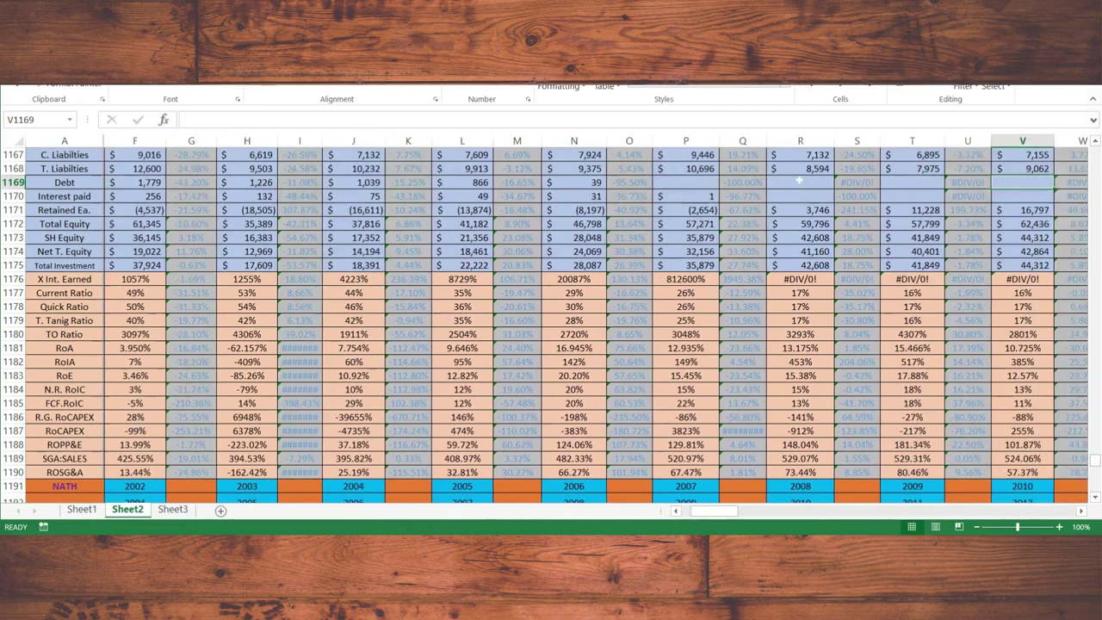
pyautogui.press('Right')
pyautogui.press('Right')
pyautogui.press('Right')
pyautogui.press('Right')
pyautogui.press('Right')
pyautogui.press('Right')
pyautogui.press('Right')
pyautogui.press('Right')
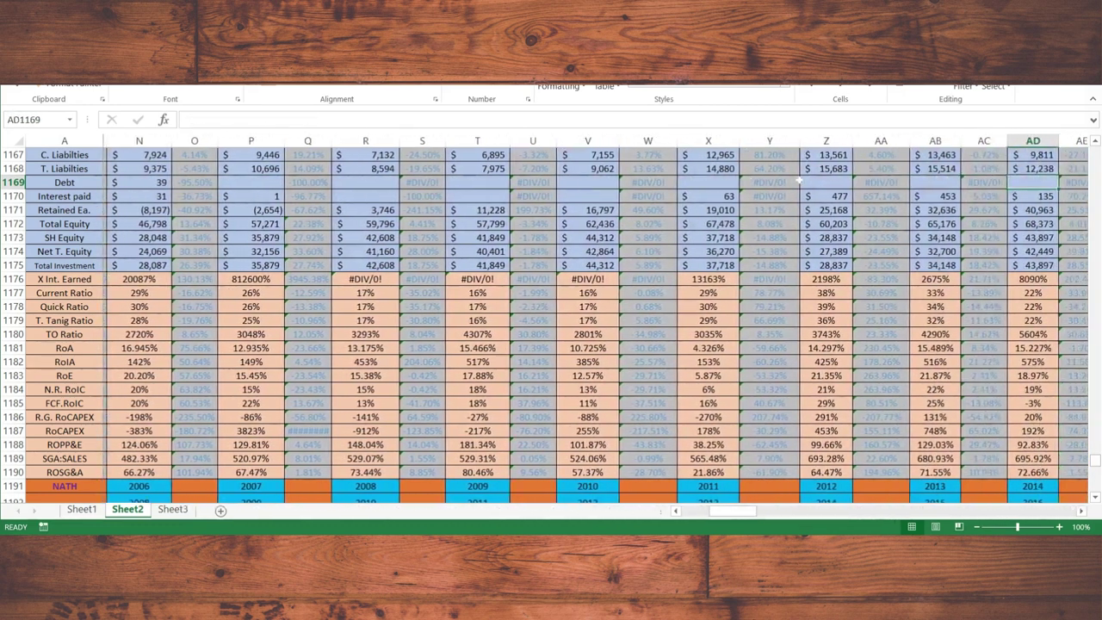
pyautogui.press('Right')
pyautogui.press('Right')
pyautogui.press('Right')
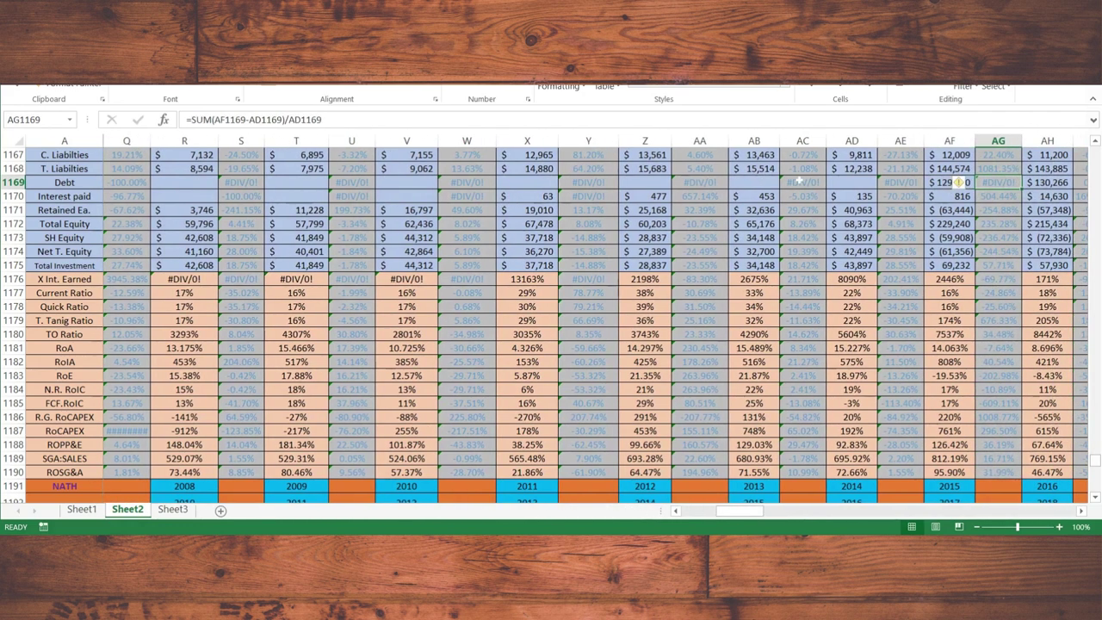
pyautogui.press('Left')
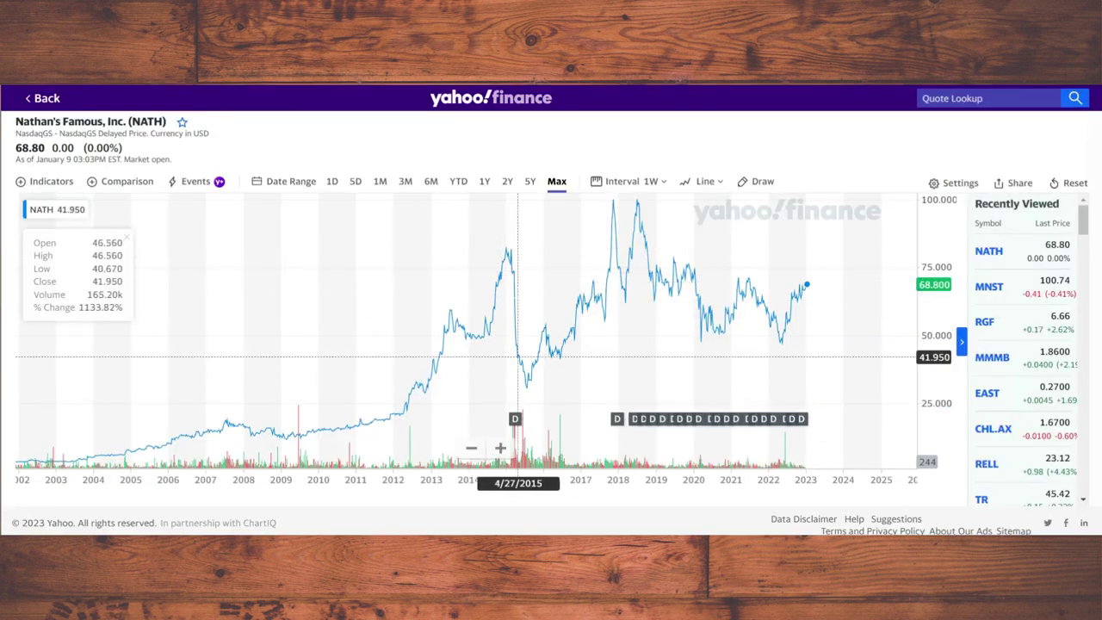
# - Check the 2015 dividend event on NATH's Yahoo Finance price chart and open Sheet1 in the Excel workbook
pyautogui.moveTo(516, 422)
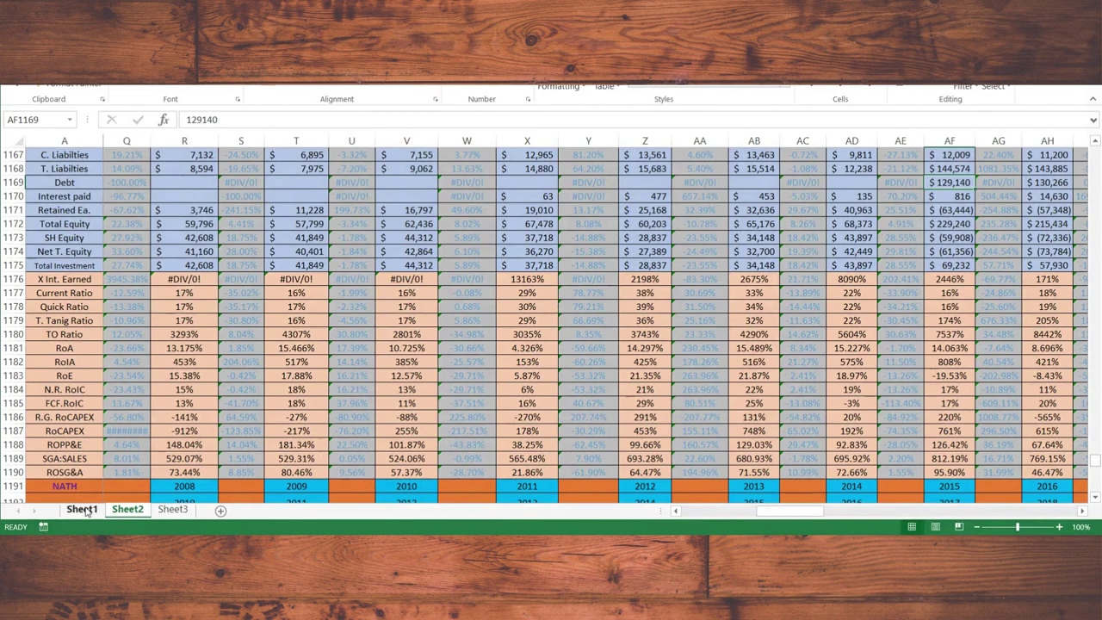
pyautogui.click(82, 510)
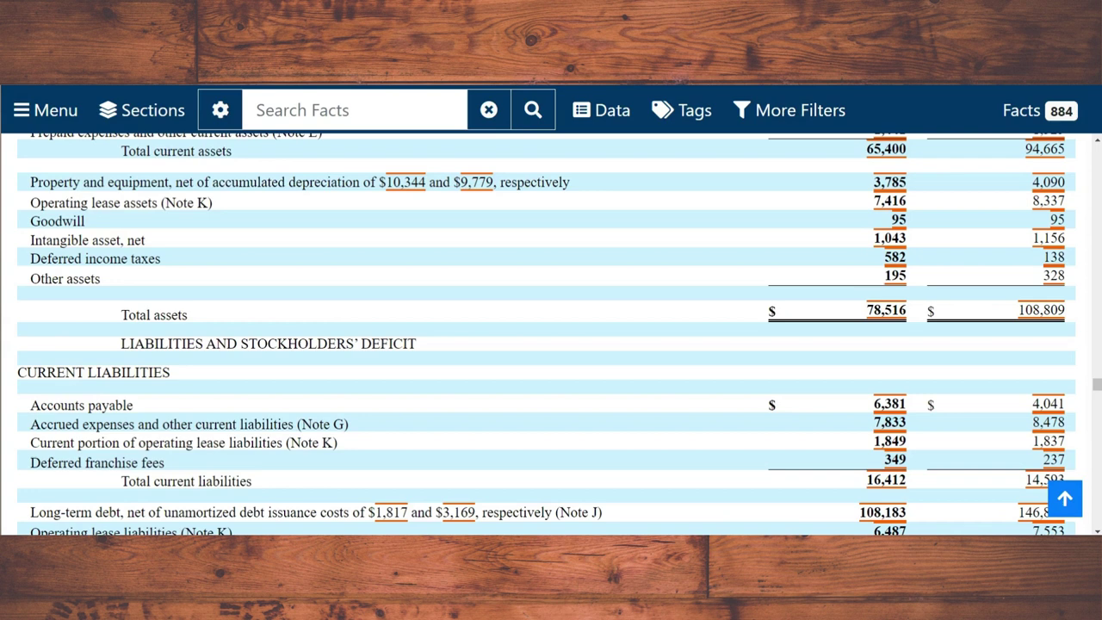
# - Recheck the assets in the filing's balance sheet and read the Market Realist passage on Smithfield's parent ownership
pyautogui.scroll(1, 777, 209)
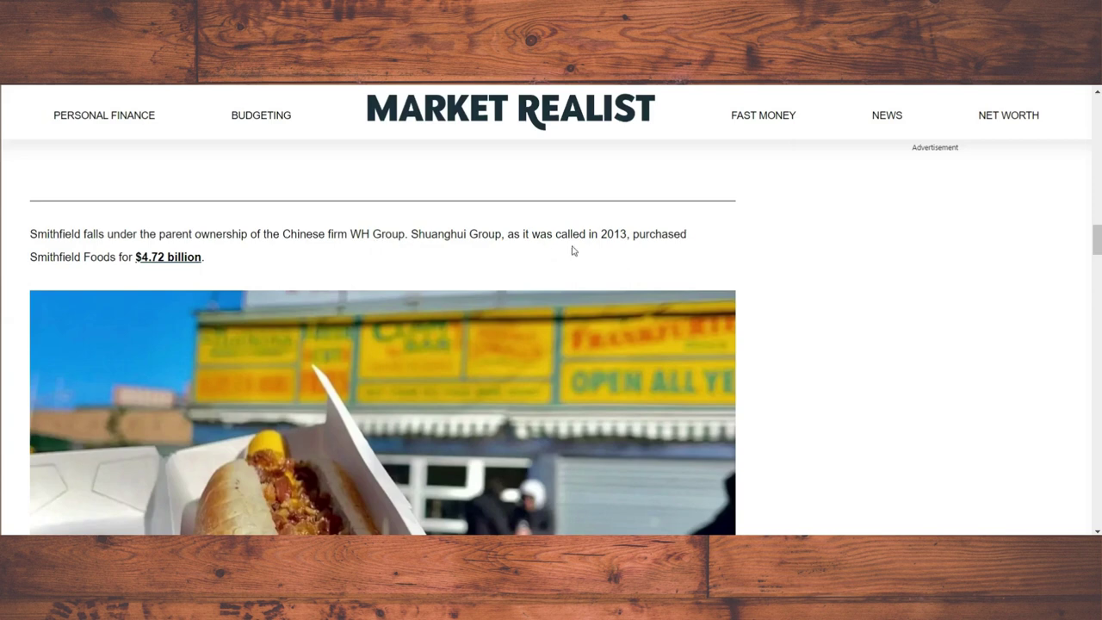
pyautogui.scroll(-6, 519, 262)
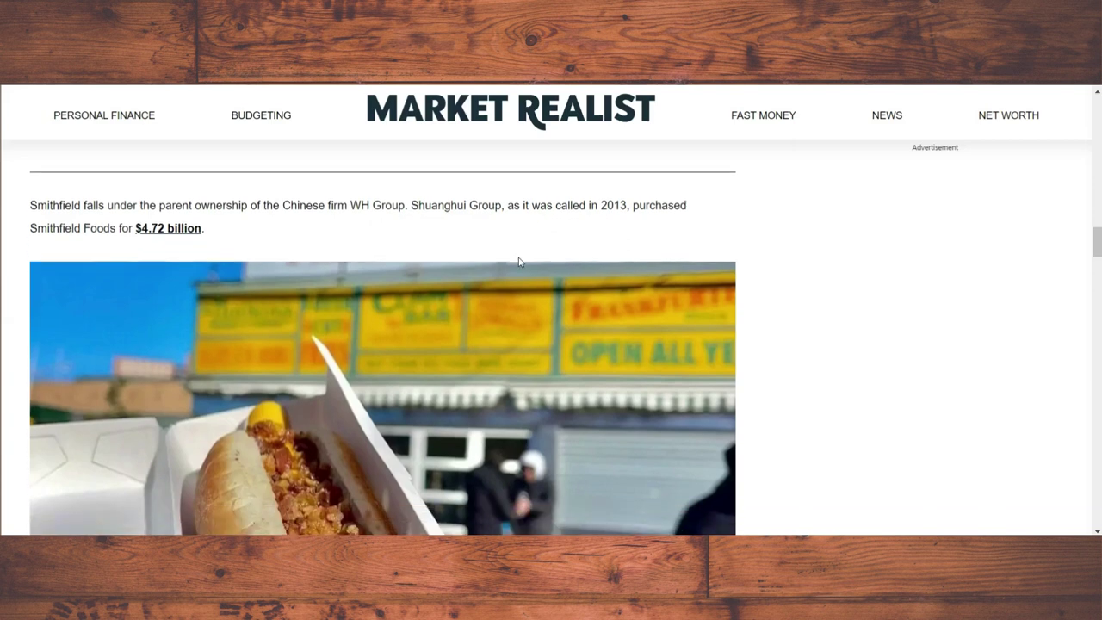
pyautogui.scroll(-3, 519, 262)
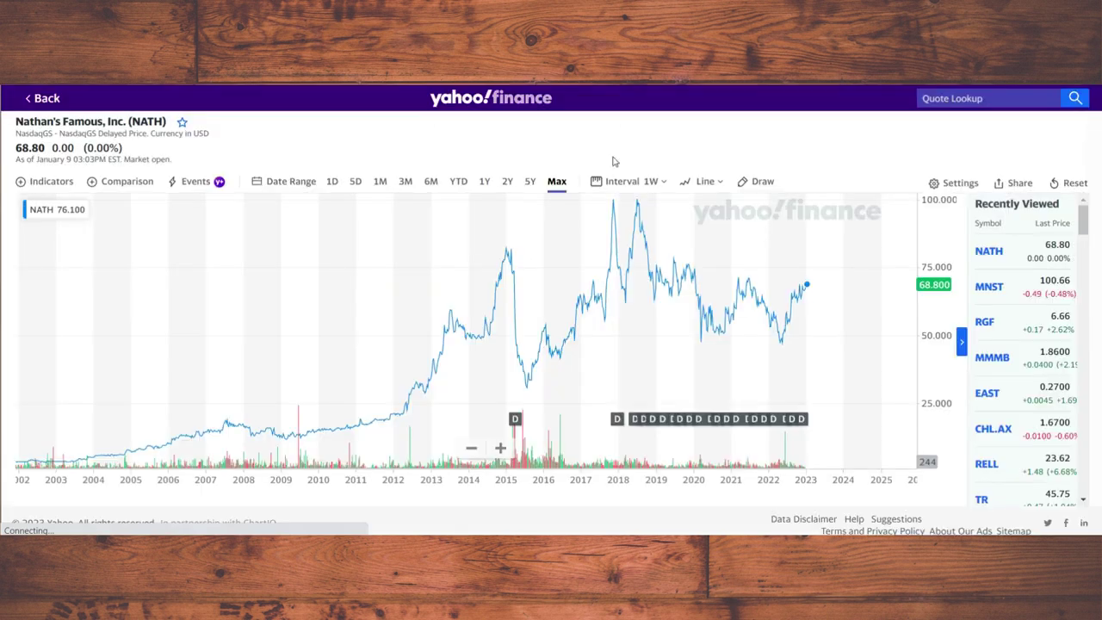
# - Switch to the Yahoo Finance NATH chart and show the details of the 2015 dividend event
pyautogui.moveTo(516, 426)
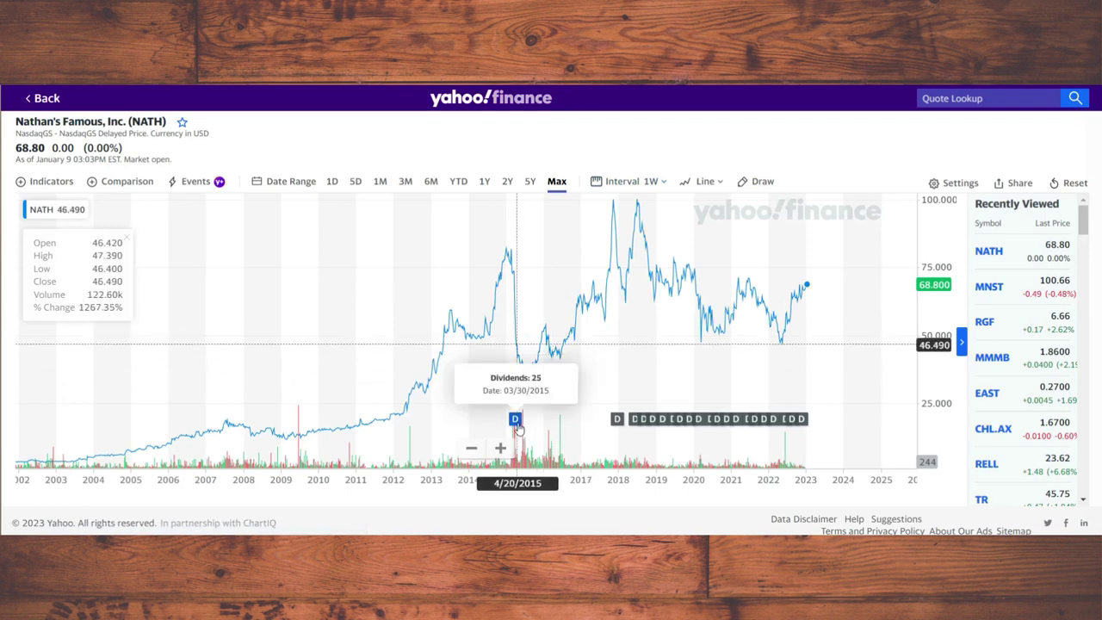